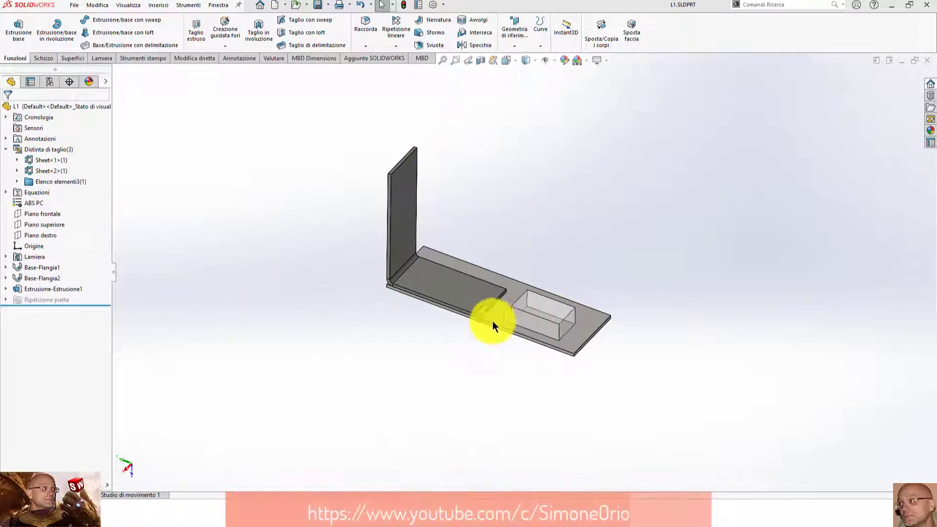
Orbit the L1 part and select the Base-Flangia1, Base-Flangia2 flanges and the extruded box body
middle_drag(493, 320, 452, 392)
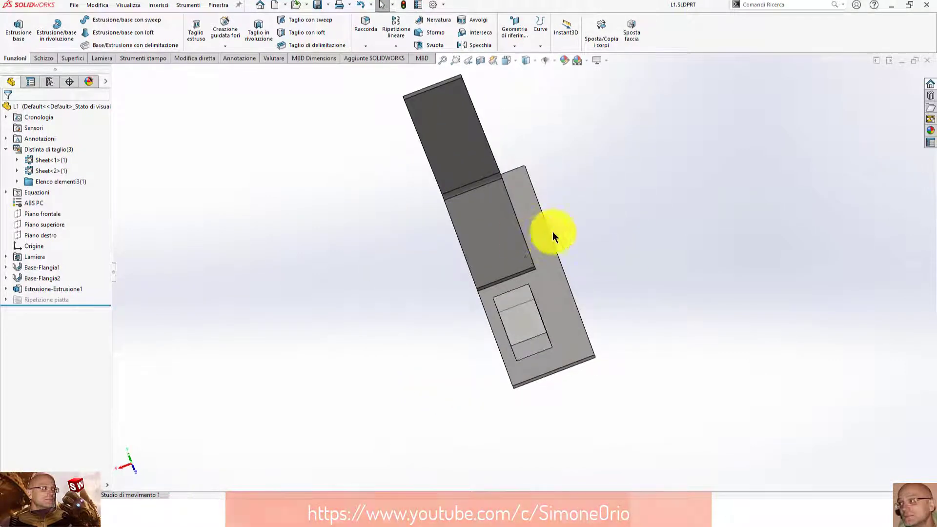
mouse_move(552, 236)
middle_down()
mouse_move(564, 227)
mouse_move(520, 238)
middle_up()
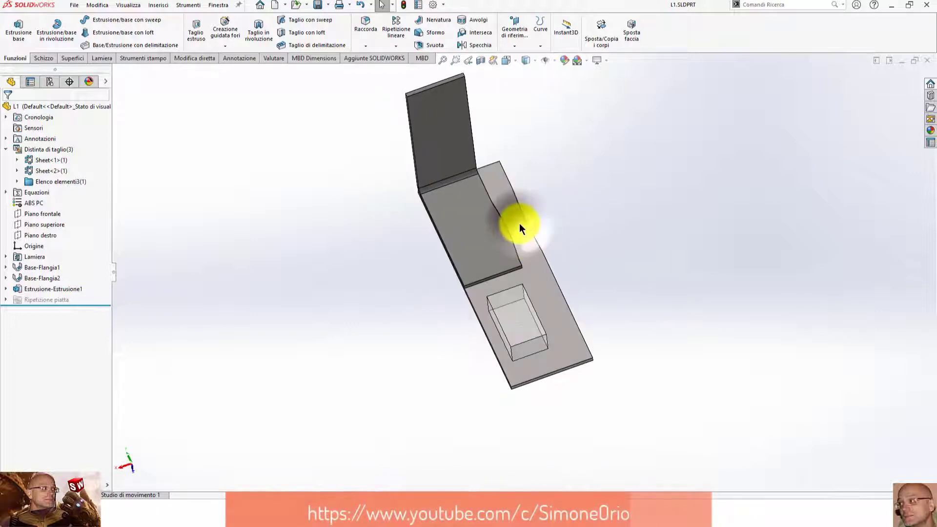
click(519, 223)
click(459, 196)
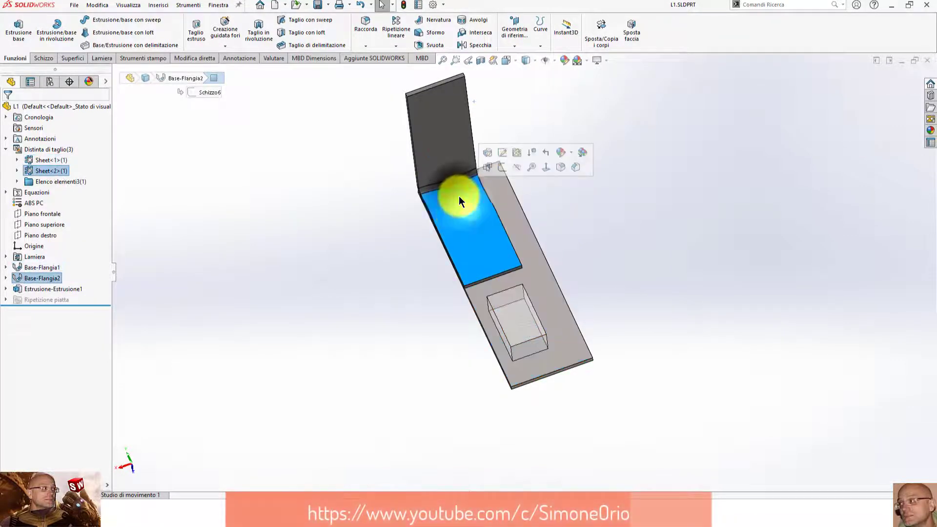
middle_drag(525, 239, 565, 220)
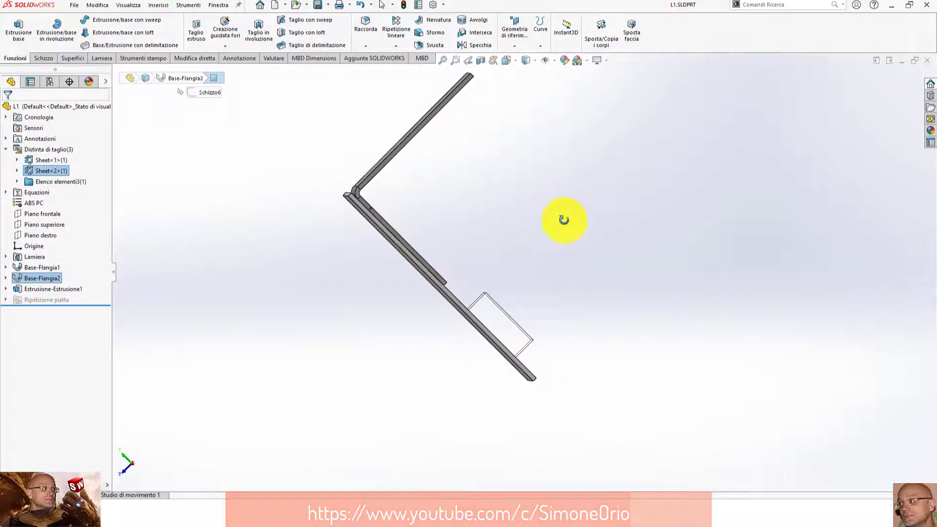
click(504, 328)
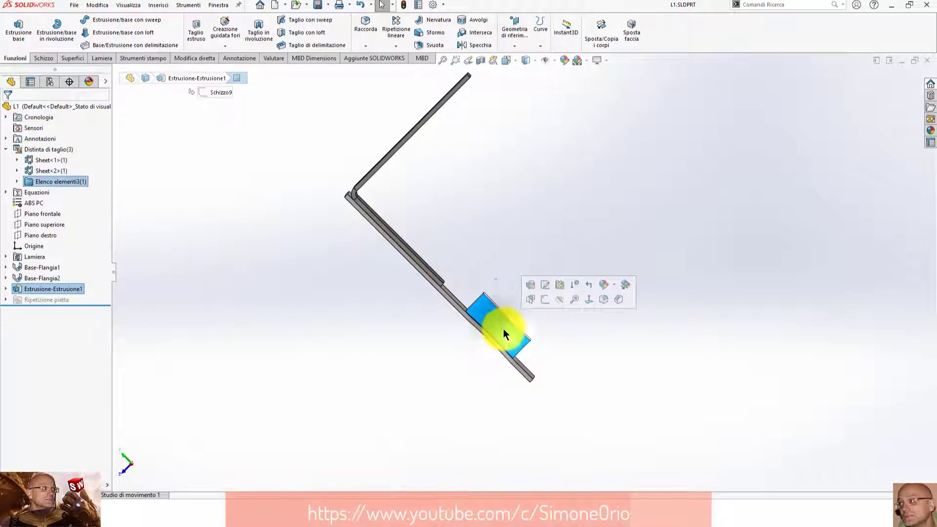
Inspect the Elenco elementi3 cut-list entry, ABS PC material and Sheet<2> body in the part tree
click(18, 182)
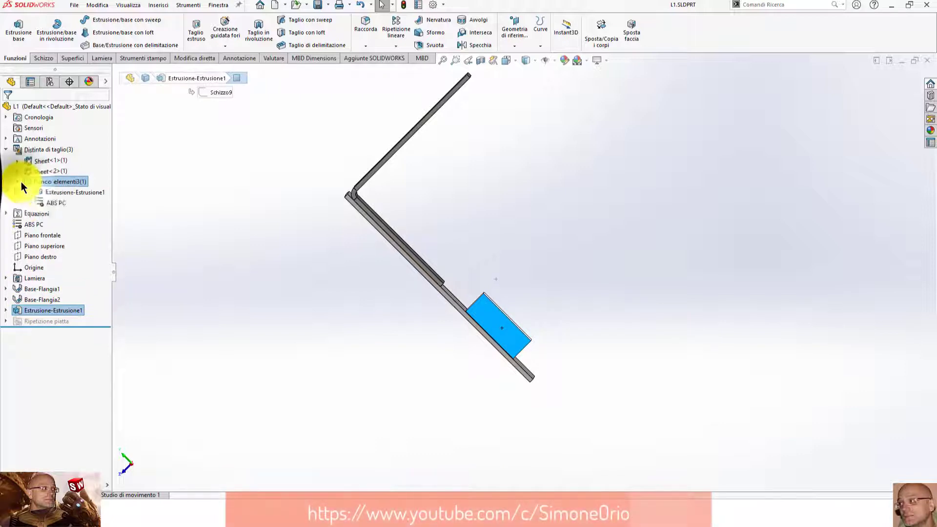
click(55, 204)
mouse_move(391, 300)
middle_down()
mouse_move(381, 331)
mouse_move(418, 315)
middle_up()
click(19, 180)
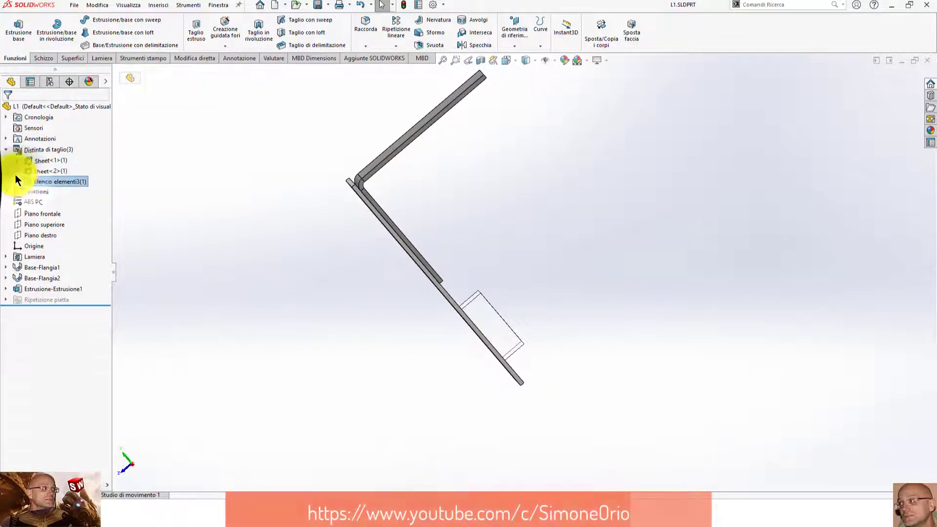
click(19, 170)
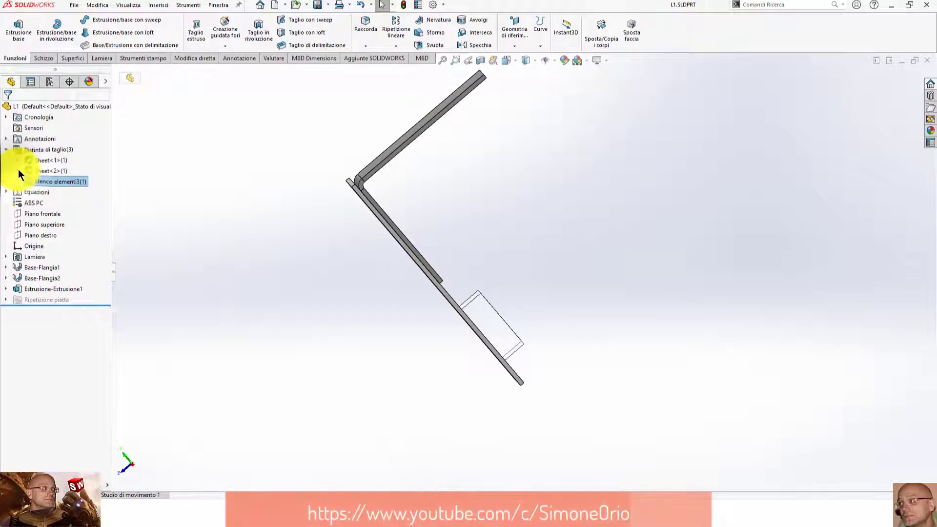
click(53, 170)
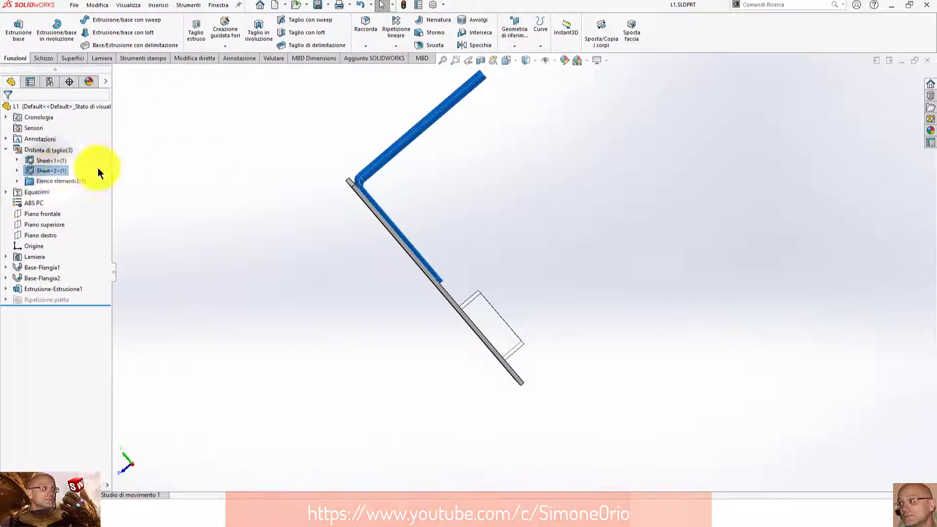
middle_drag(381, 284, 477, 293)
click(471, 276)
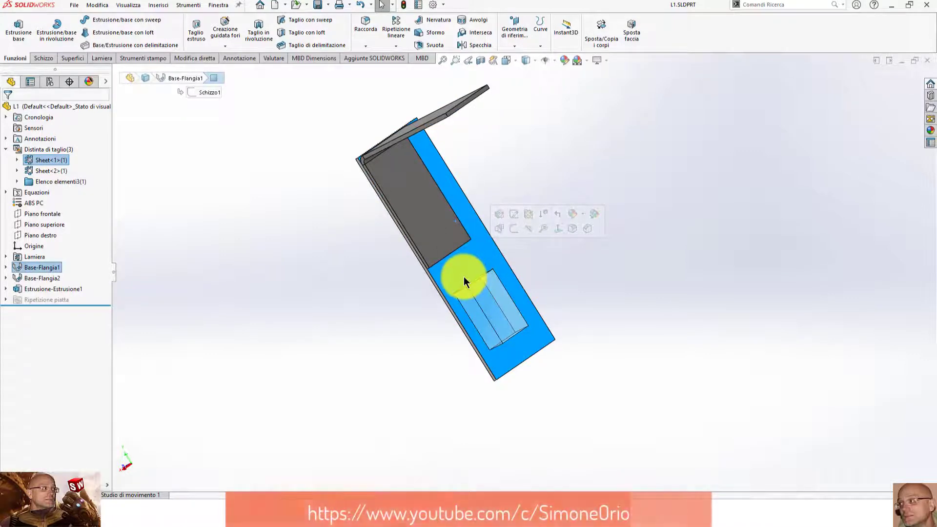
Switch to the L1 drawing and delete its existing cut-list table
key(ctrl+Tab)
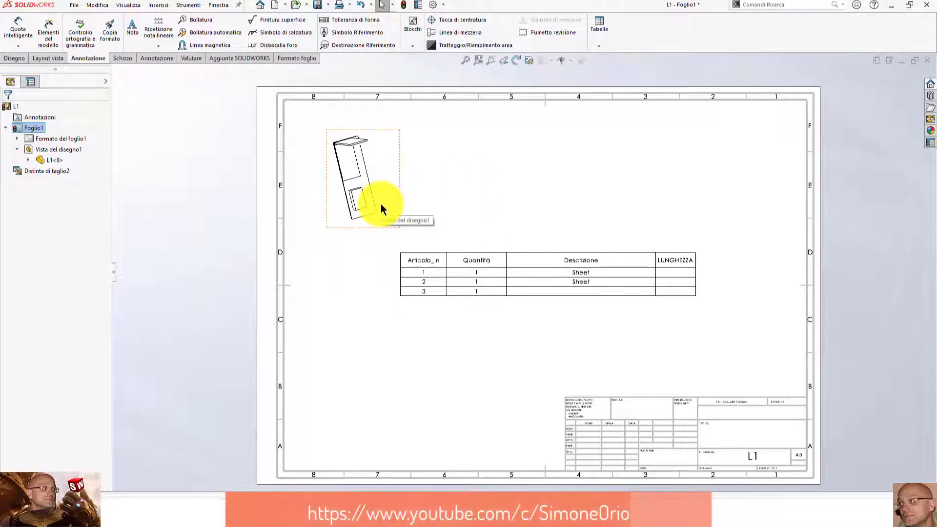
click(406, 259)
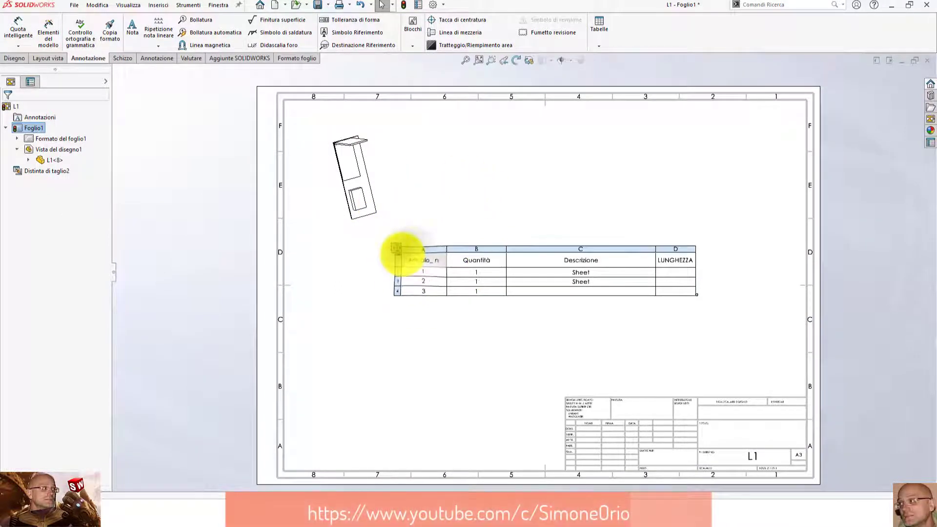
click(396, 249)
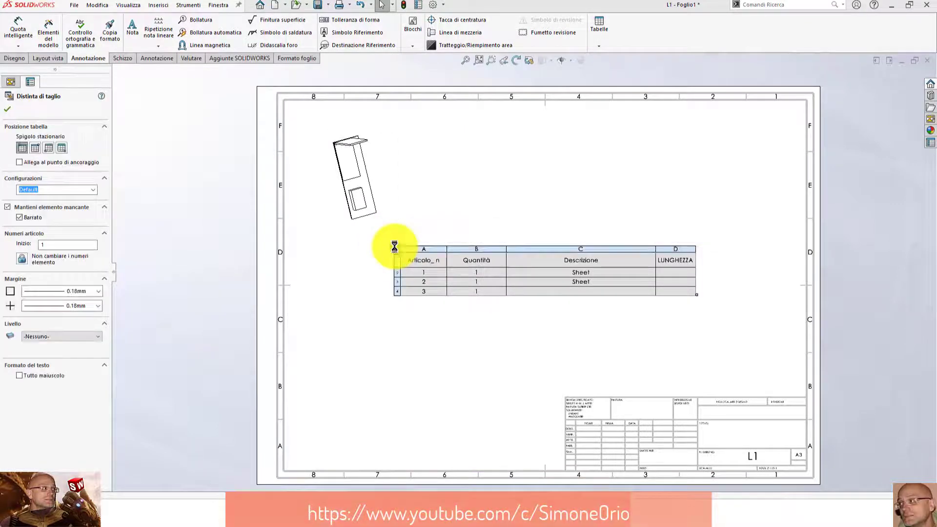
key(Delete)
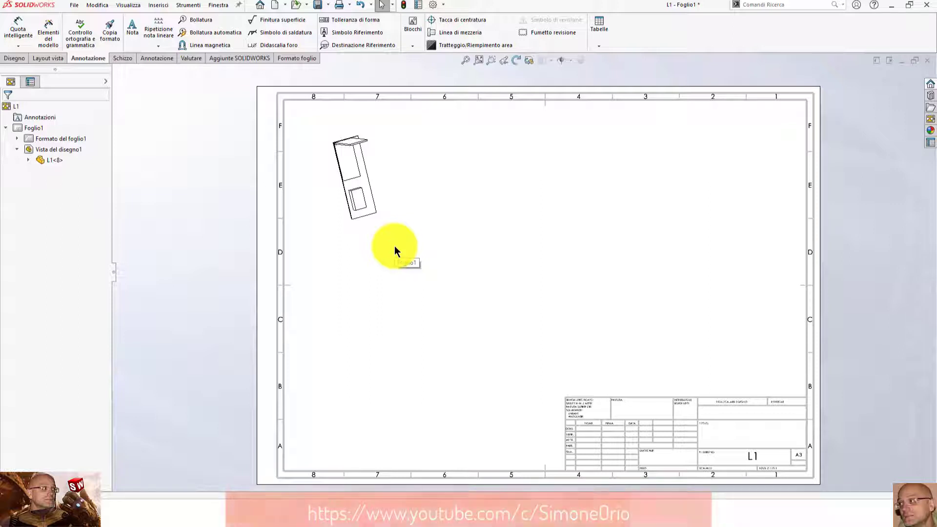
Insert a weldment cut-list table (Distinta di taglio per saldature) for the part view using the cut list template
scroll(331, 150, down, 3)
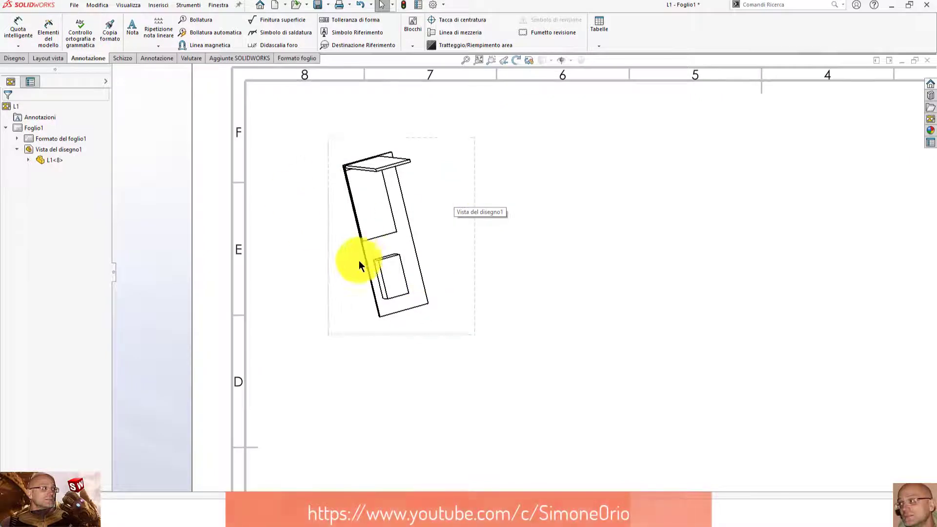
scroll(481, 322, up, 1)
scroll(556, 348, up, 2)
scroll(415, 304, up, 1)
scroll(348, 282, up, 1)
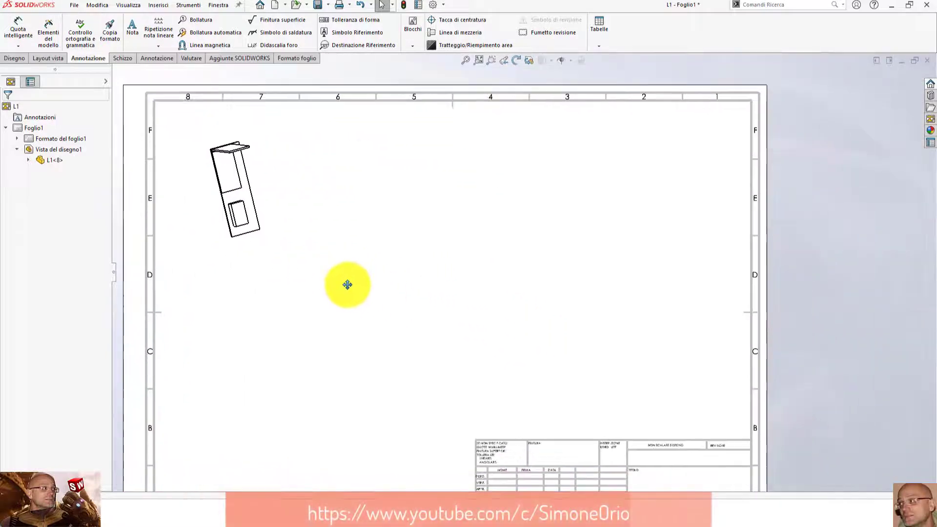
click(271, 207)
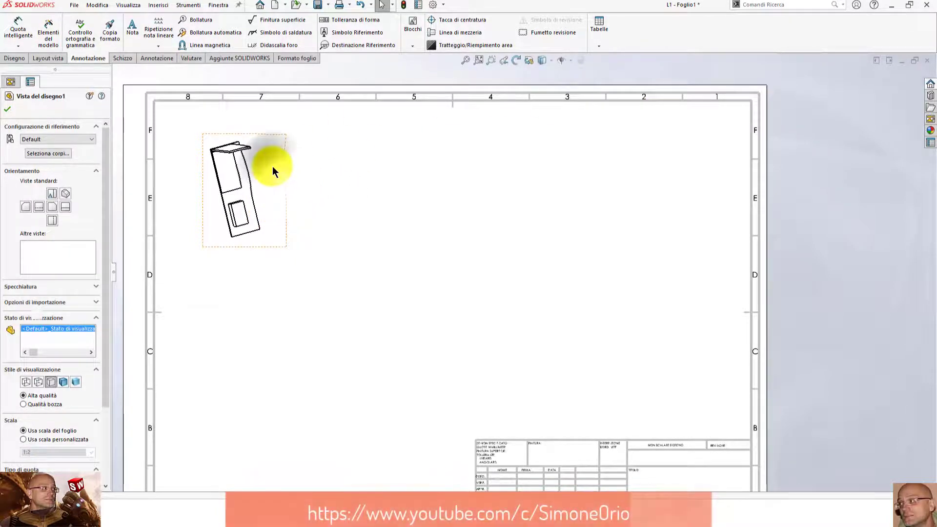
click(598, 47)
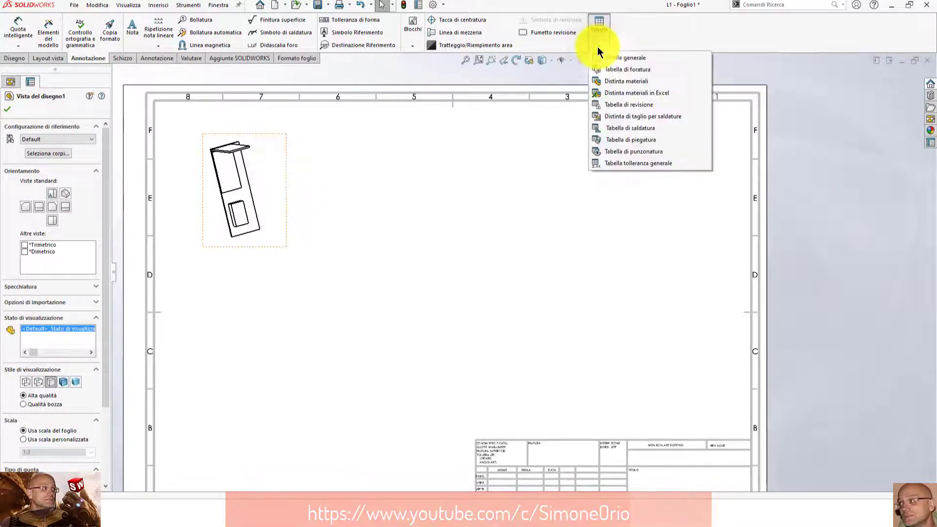
click(637, 117)
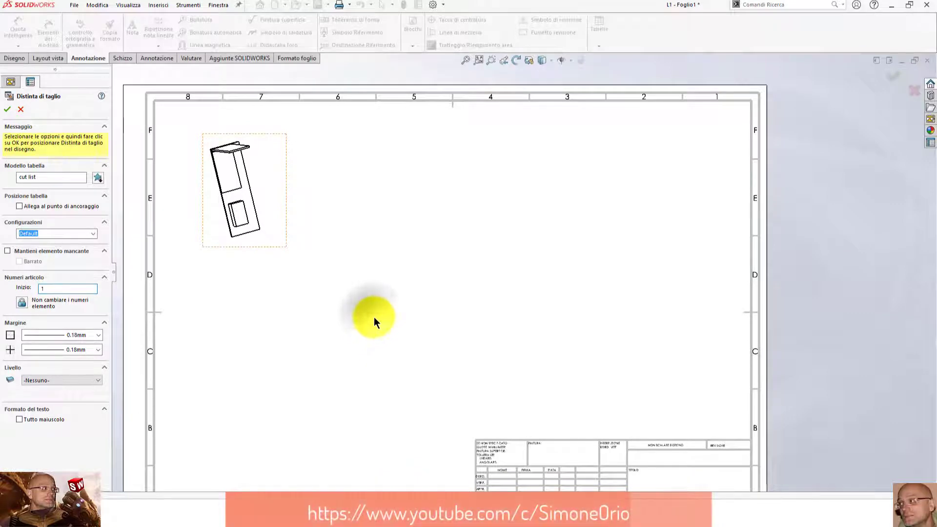
click(7, 109)
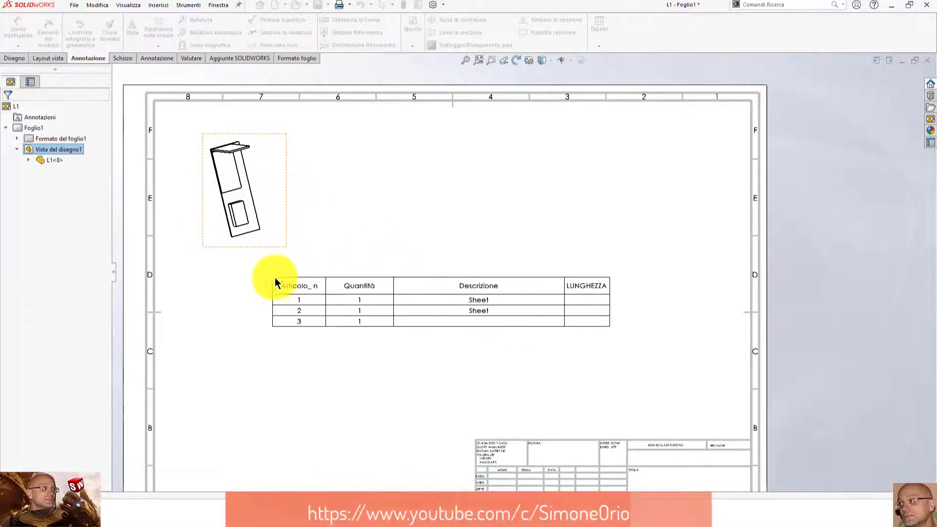
Place the cut-list table below the part view and add automatic balloons 1–3 to the view
click(280, 266)
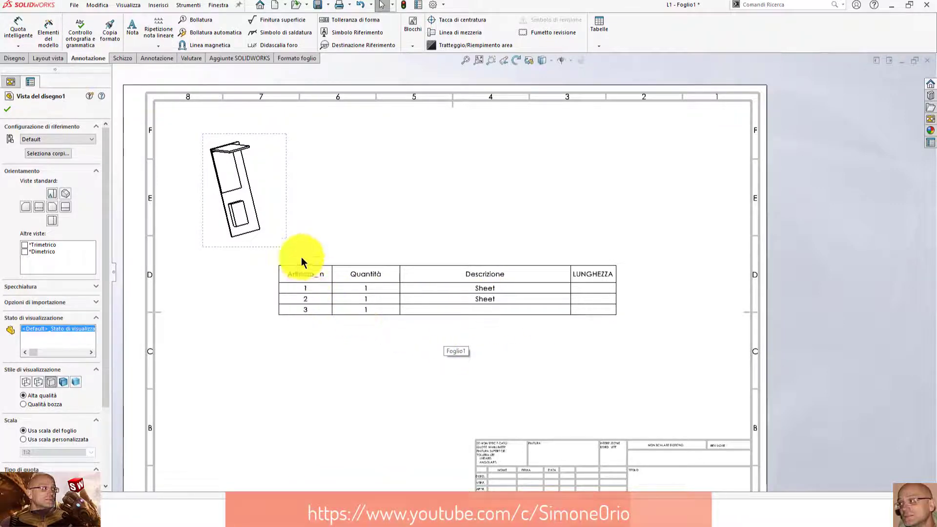
click(268, 175)
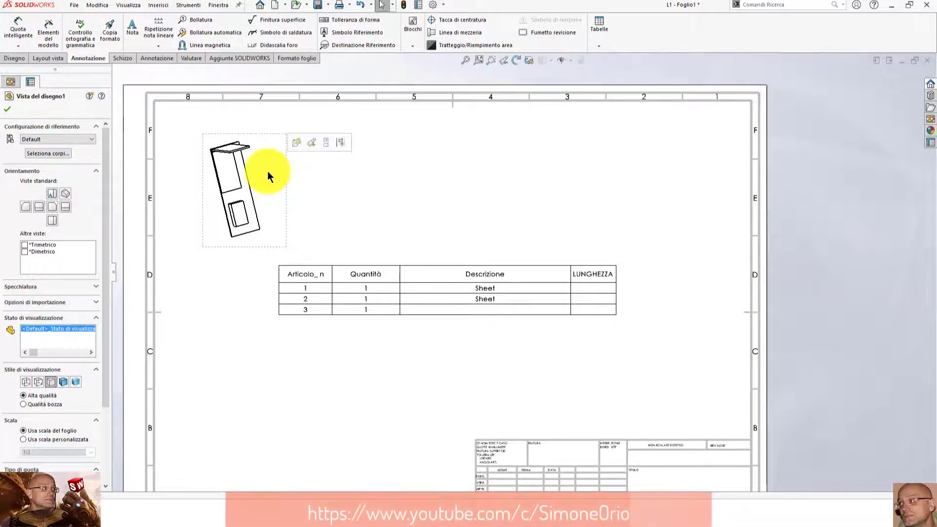
click(229, 32)
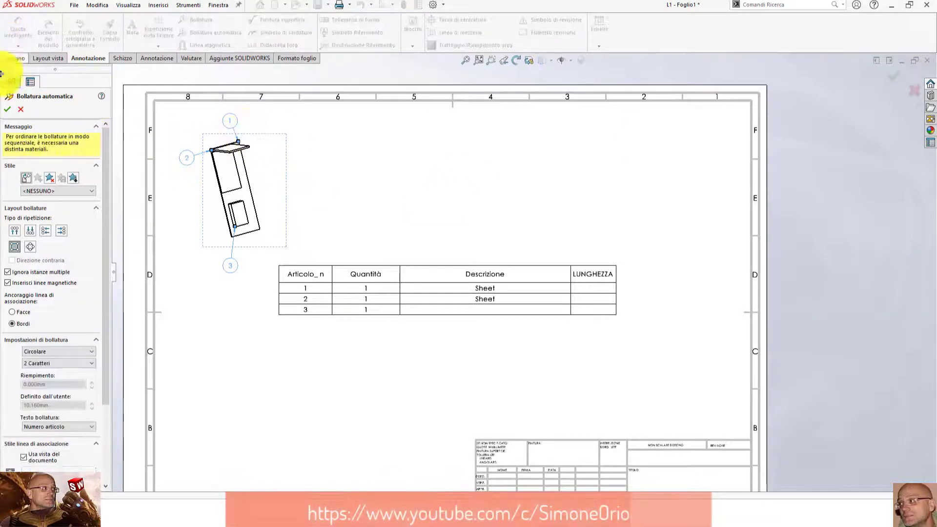
click(7, 110)
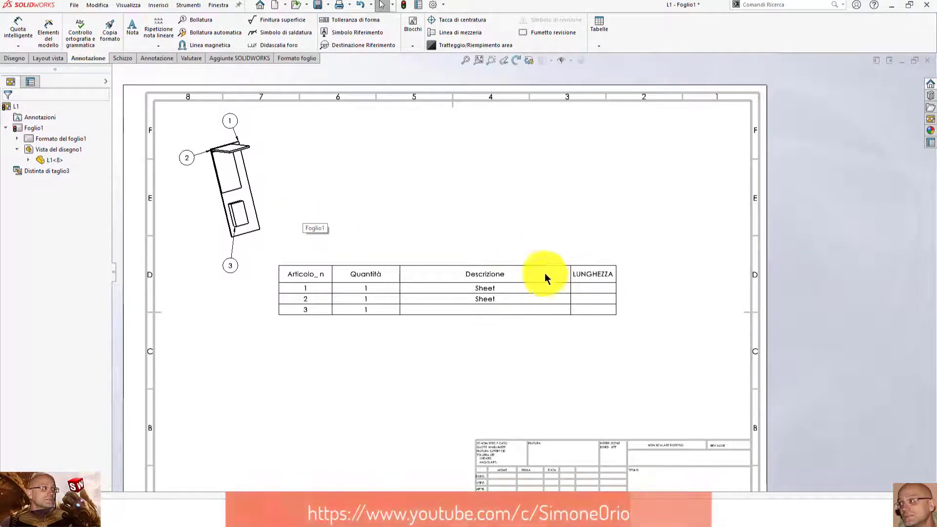
Insert an empty user-defined column right of Descrizione, before LUNGHEZZA, in the cut-list table
click(284, 272)
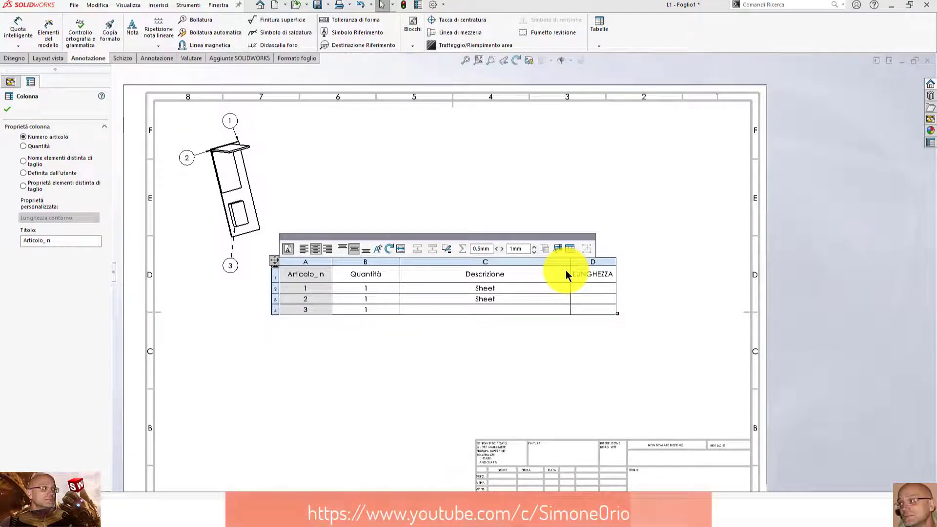
click(621, 229)
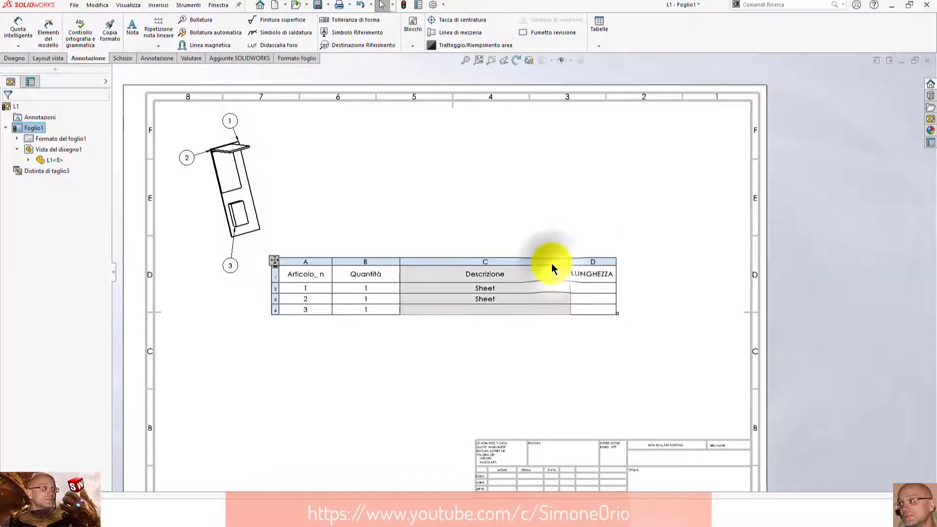
click(552, 264)
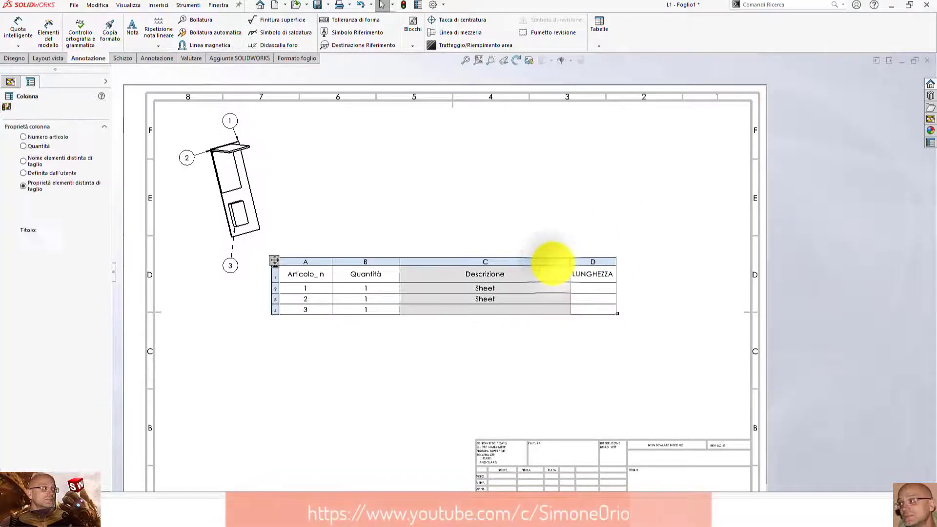
right_click(556, 263)
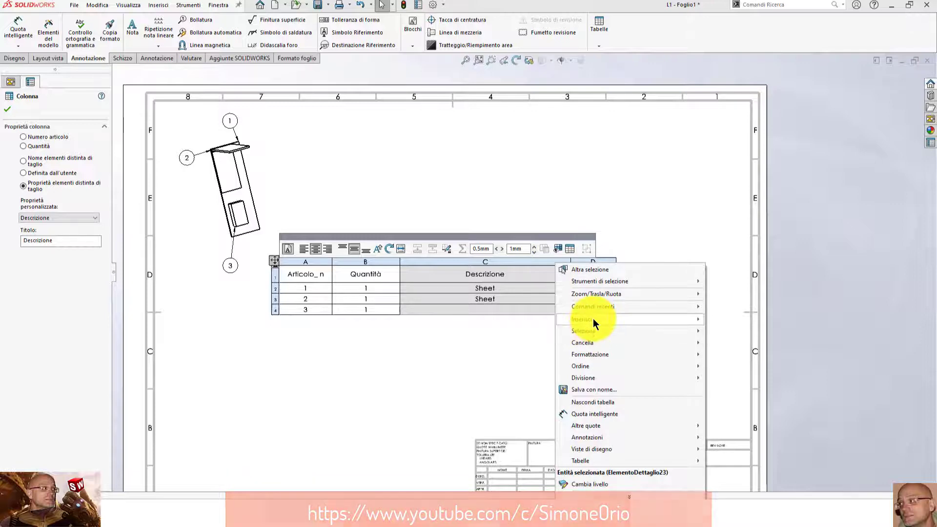
mouse_move(593, 320)
click(751, 320)
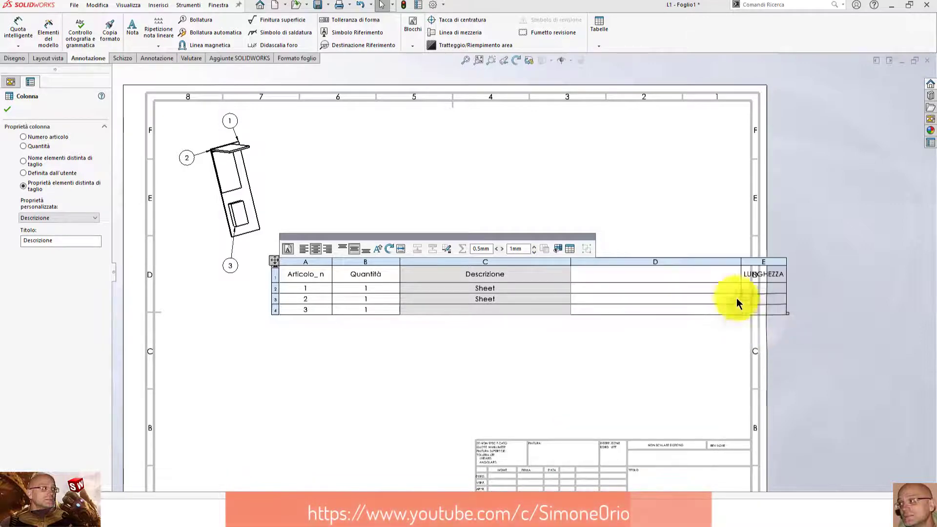
click(609, 263)
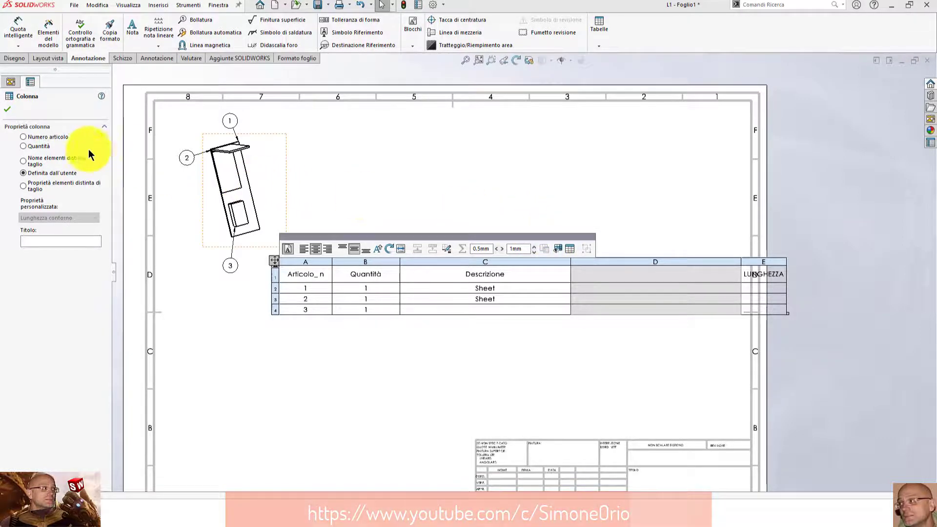
click(373, 345)
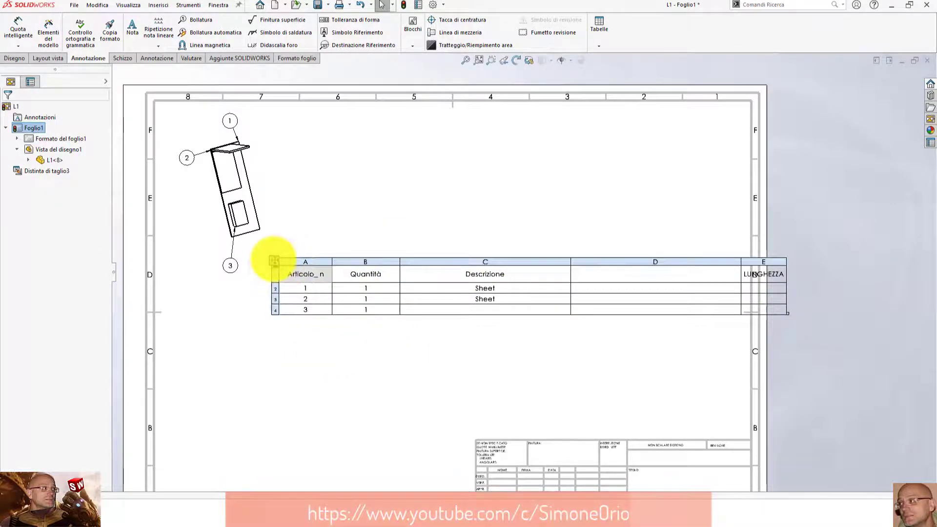
Move the cut-list table down and left, and show empty column D's properties
click(274, 261)
drag(212, 322, 181, 307)
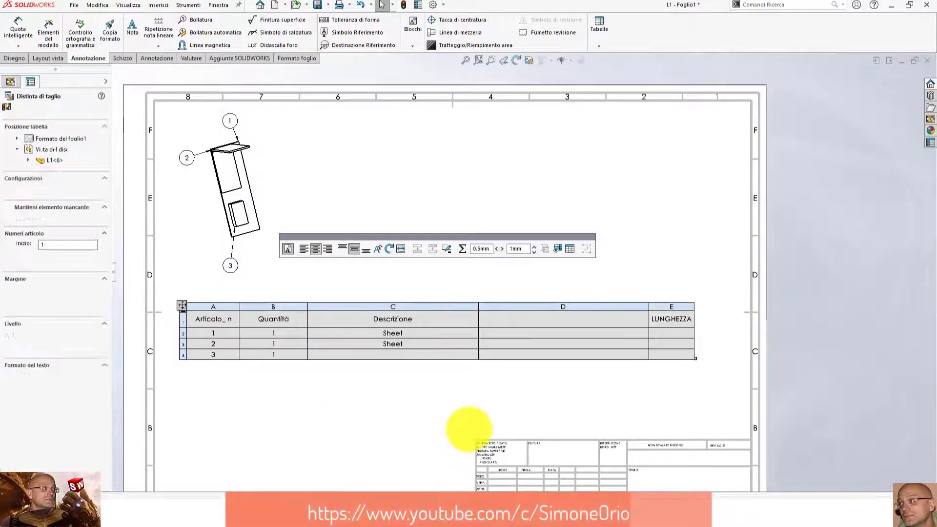
click(465, 423)
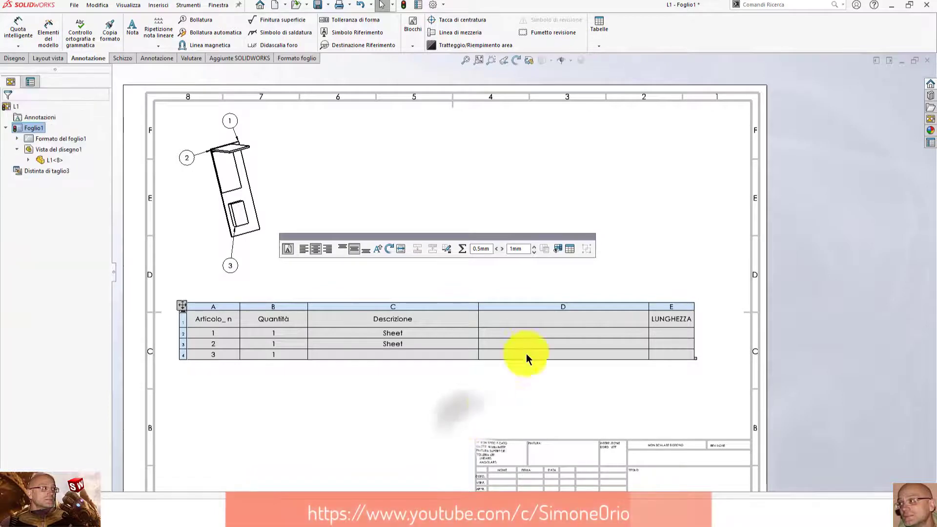
click(549, 310)
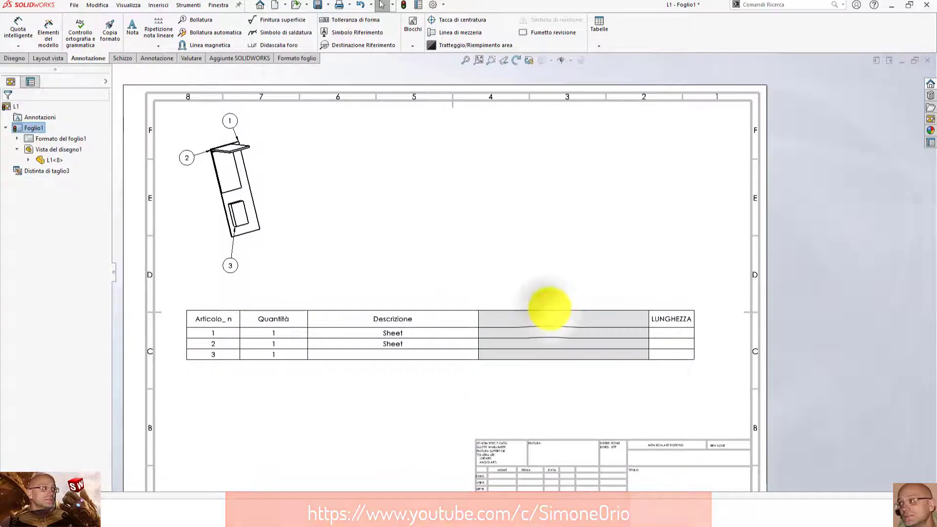
click(551, 307)
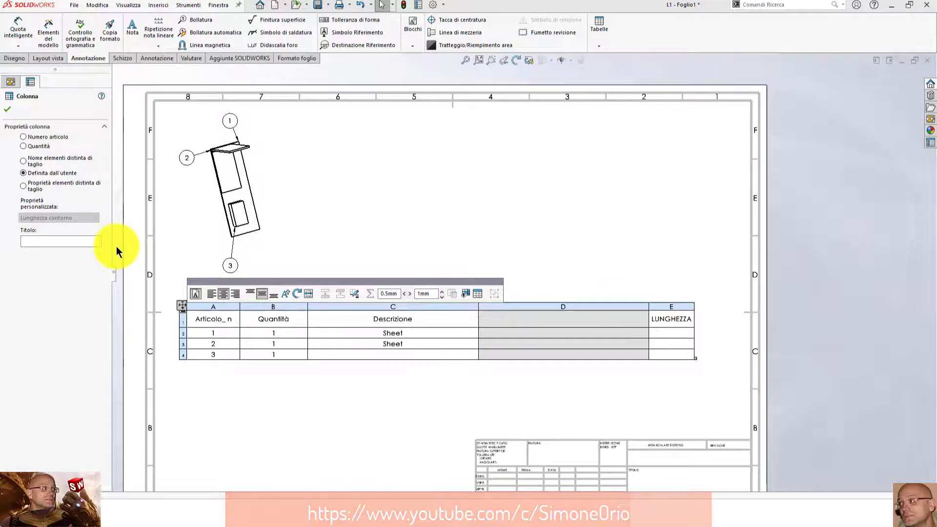
Set column D to the Materiale cut-list item property instead of Massa
click(24, 186)
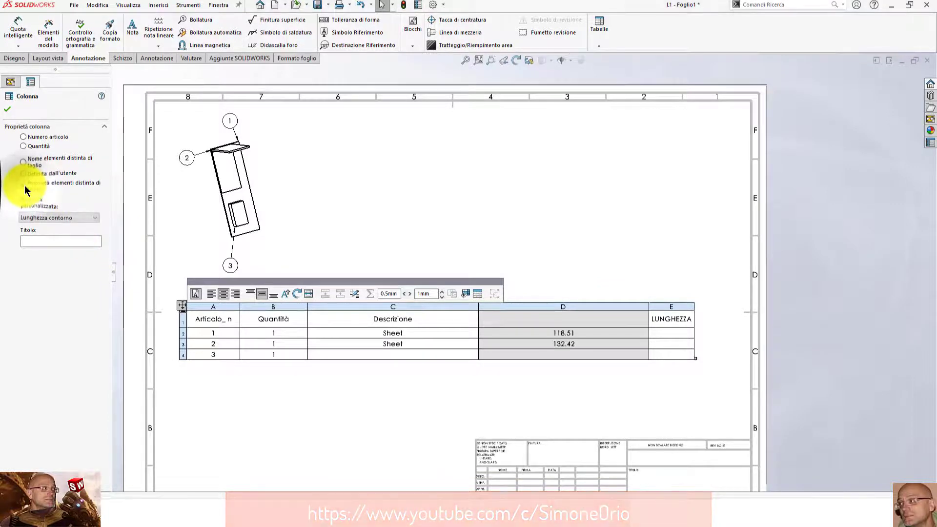
click(50, 218)
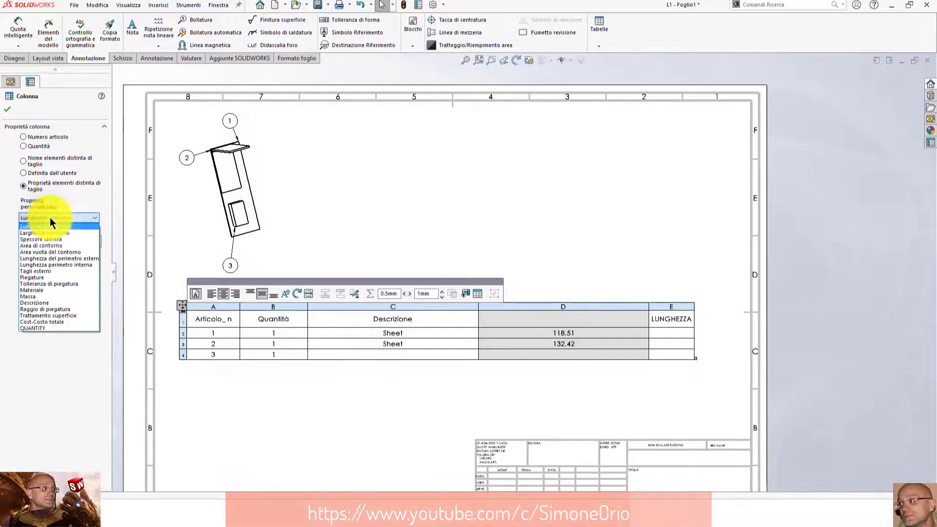
click(44, 294)
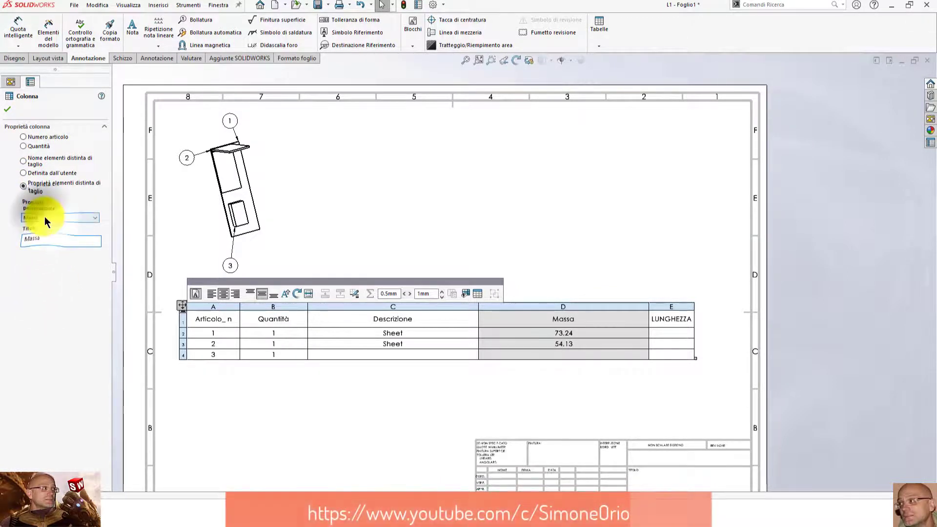
click(45, 217)
click(50, 289)
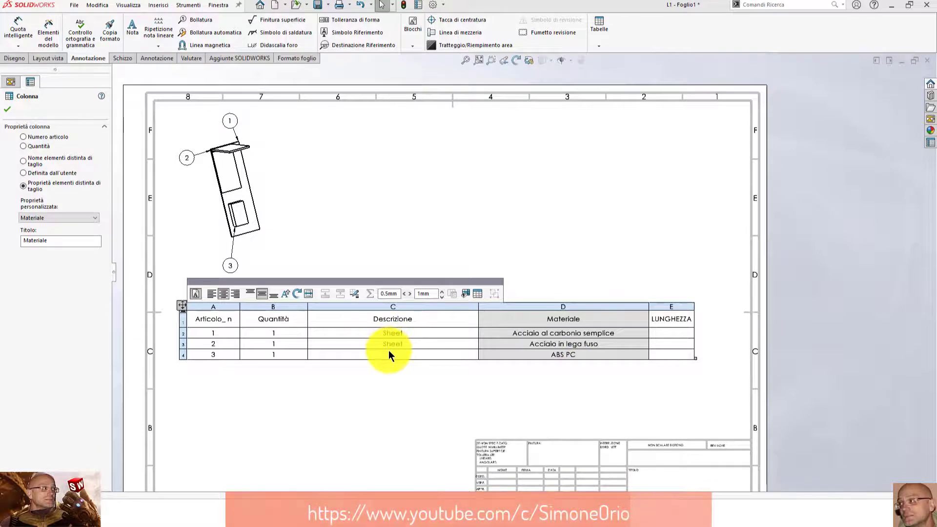
click(679, 305)
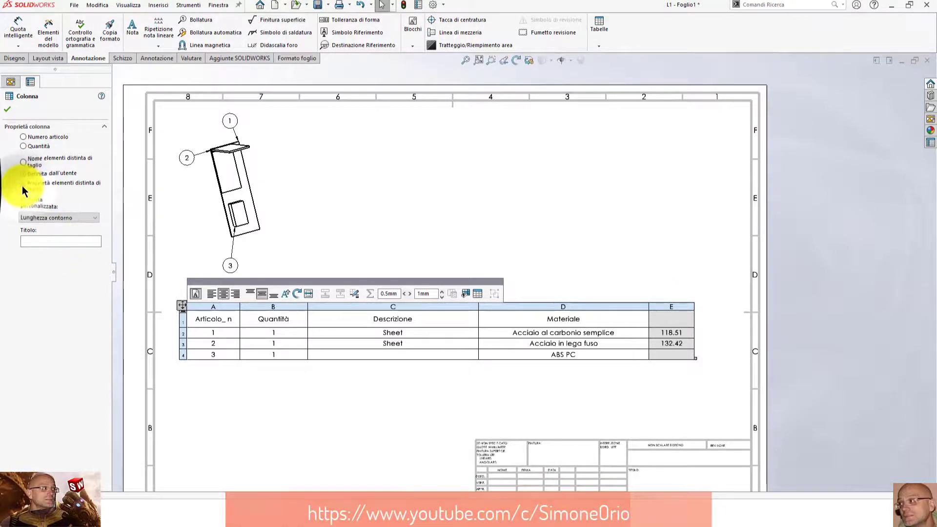
Set column E to Lunghezza del perimetro esterno (316.25, 320.84) and exit table editing
click(53, 217)
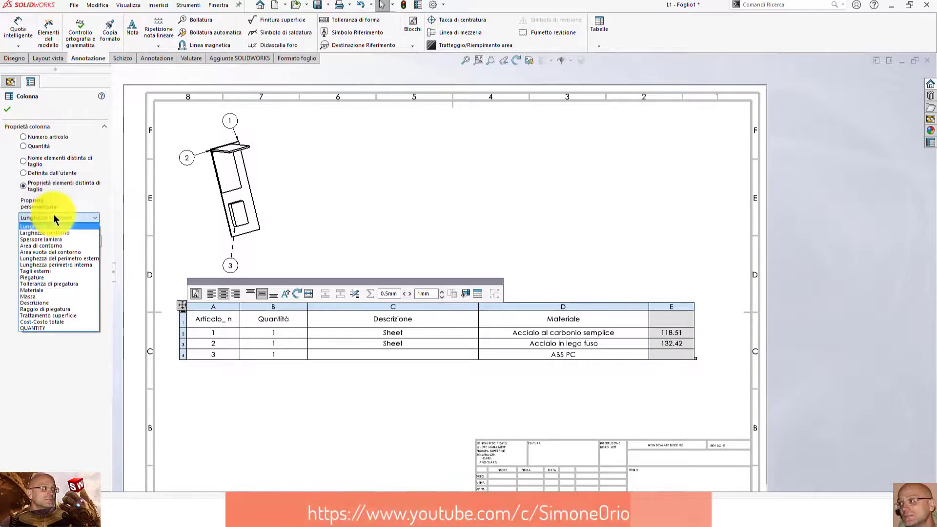
click(50, 252)
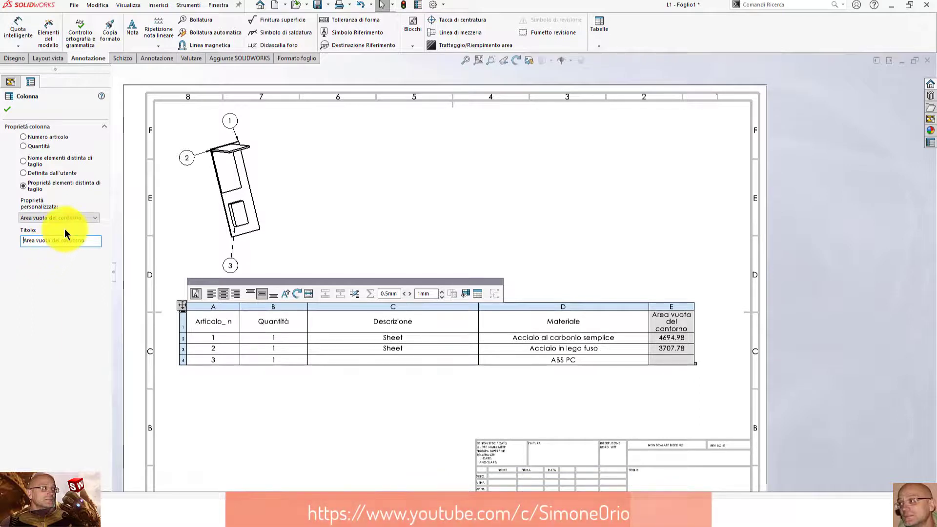
click(82, 219)
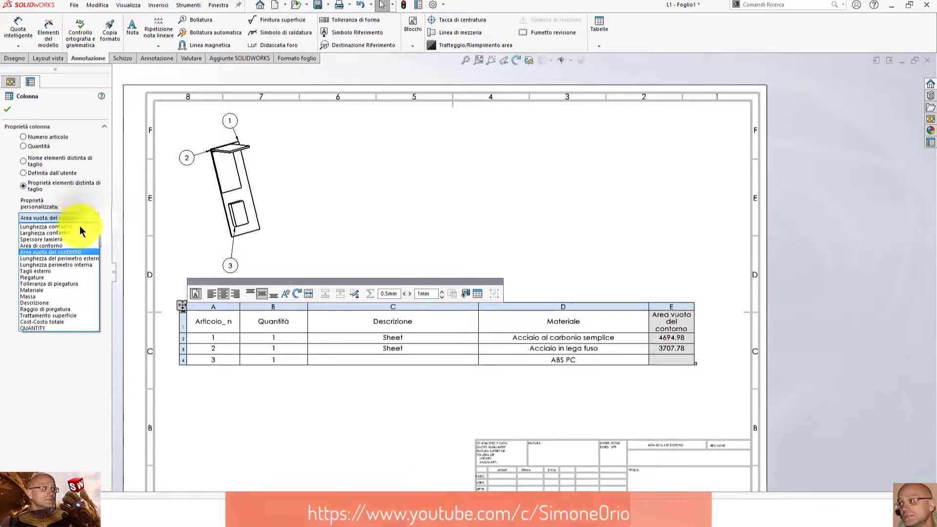
click(62, 243)
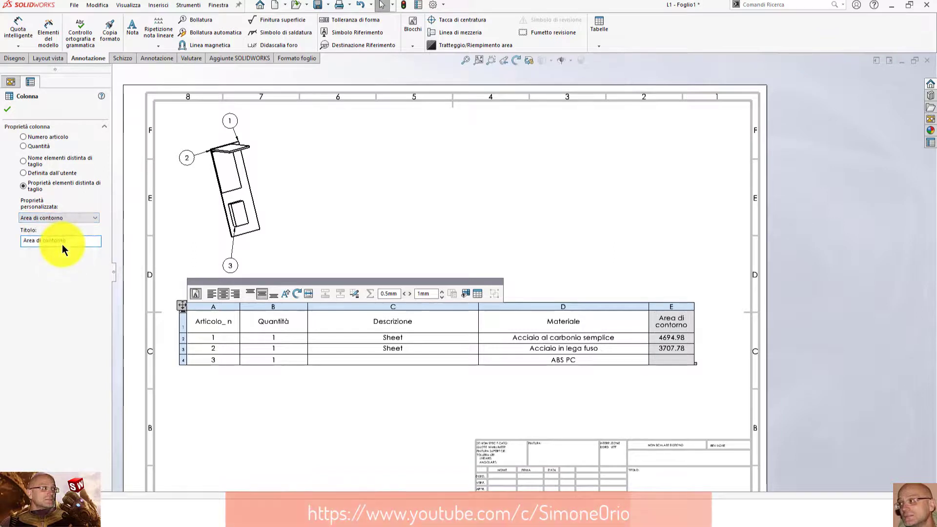
click(67, 216)
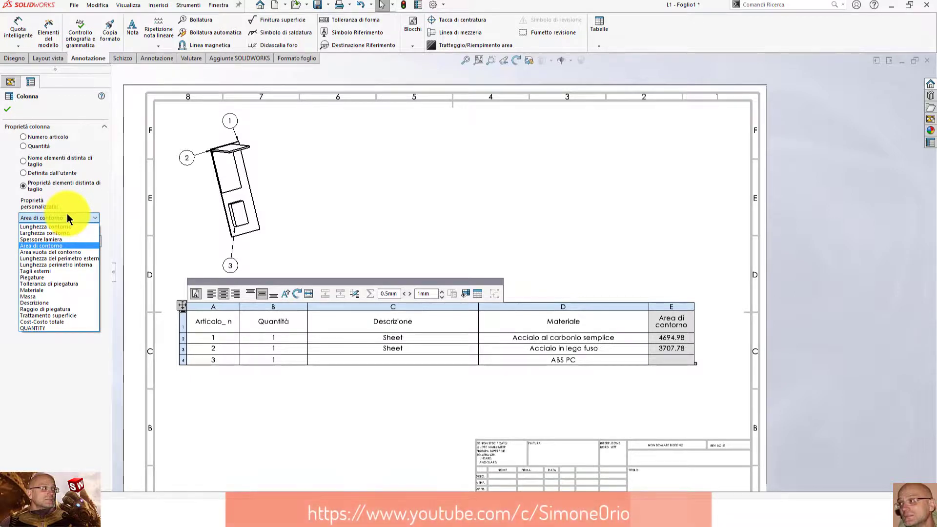
click(56, 258)
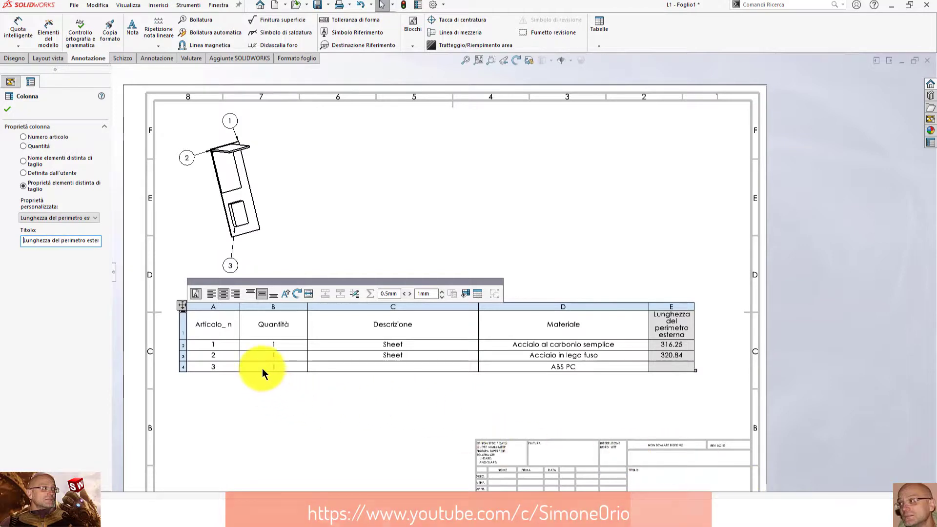
click(409, 386)
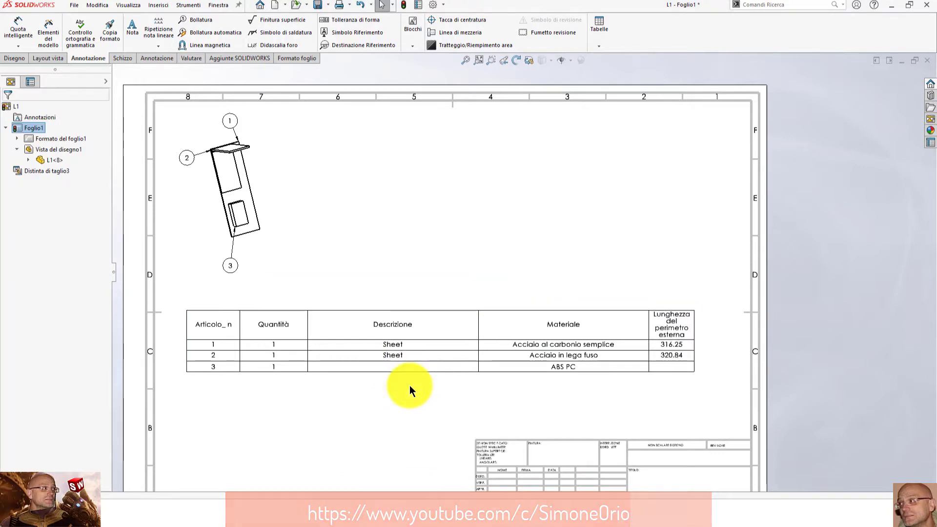